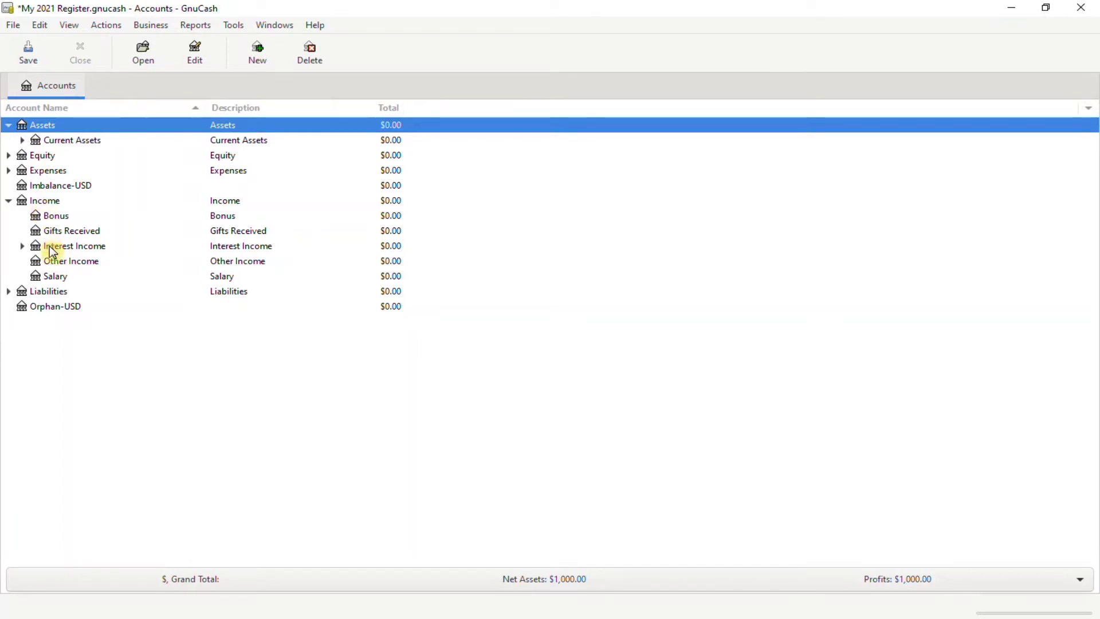
Step: Open the Salary register and record Paycheck1 as 500.00 income dated 02/25/2021
click(57, 281)
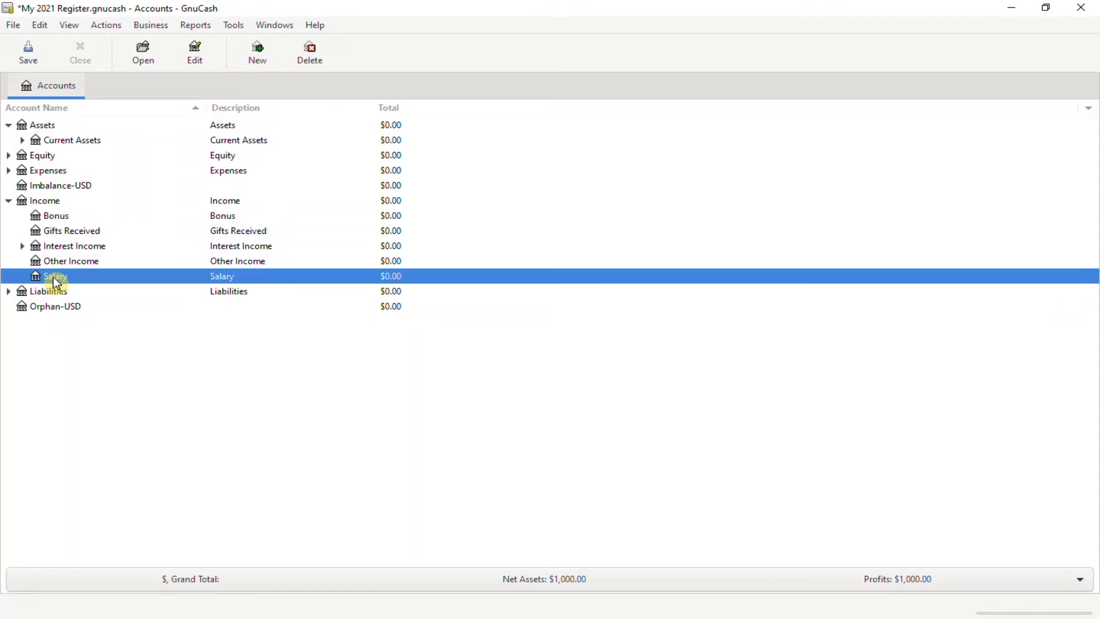
double_click(56, 281)
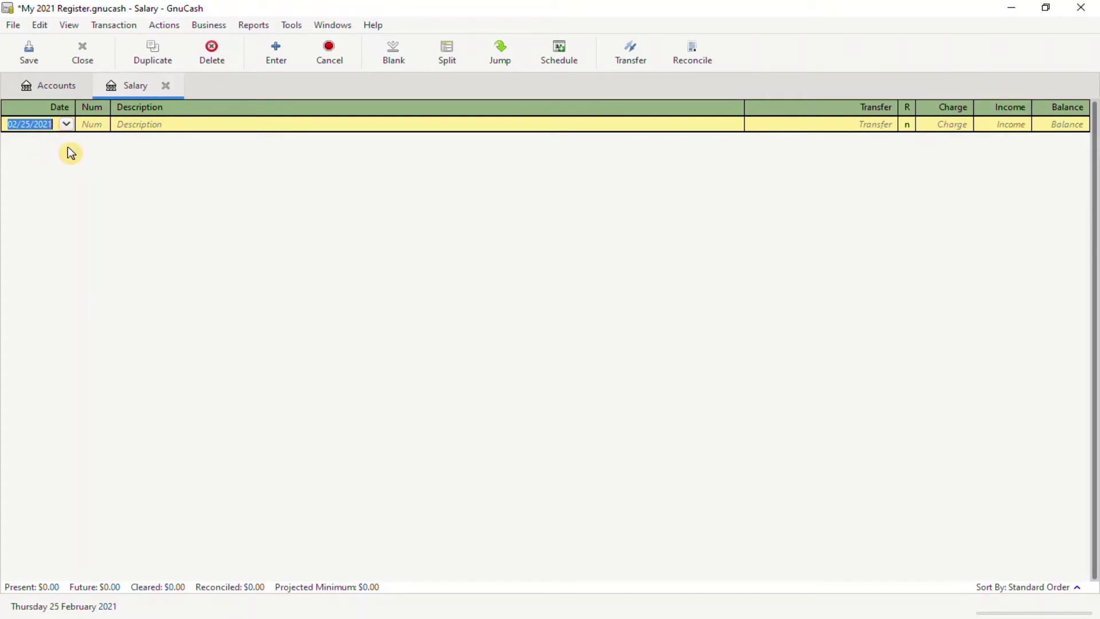
click(201, 126)
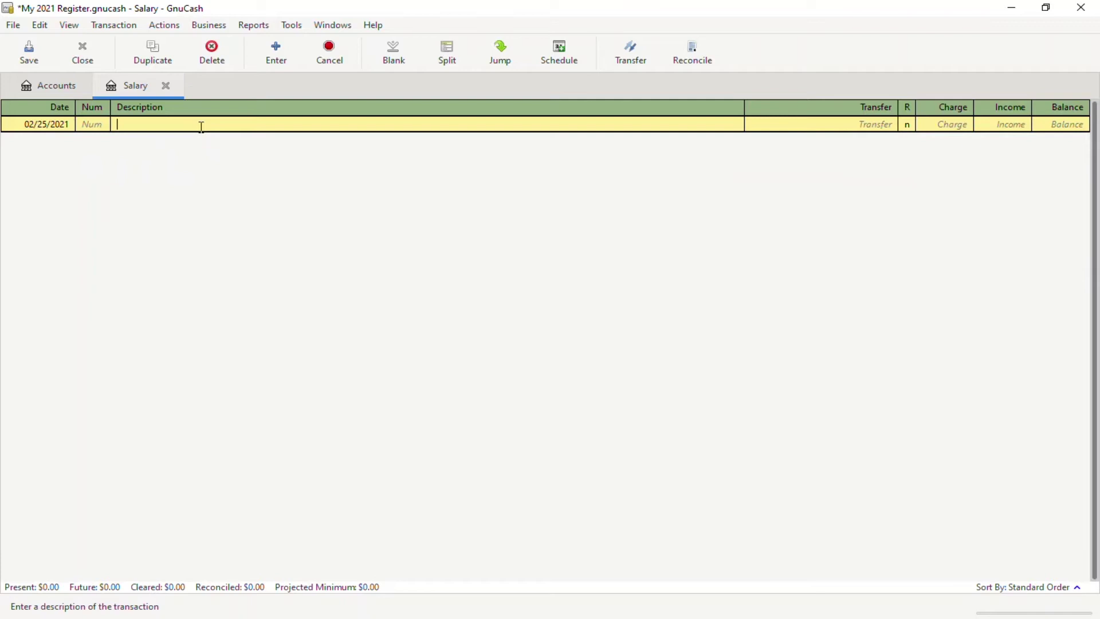
text(P)
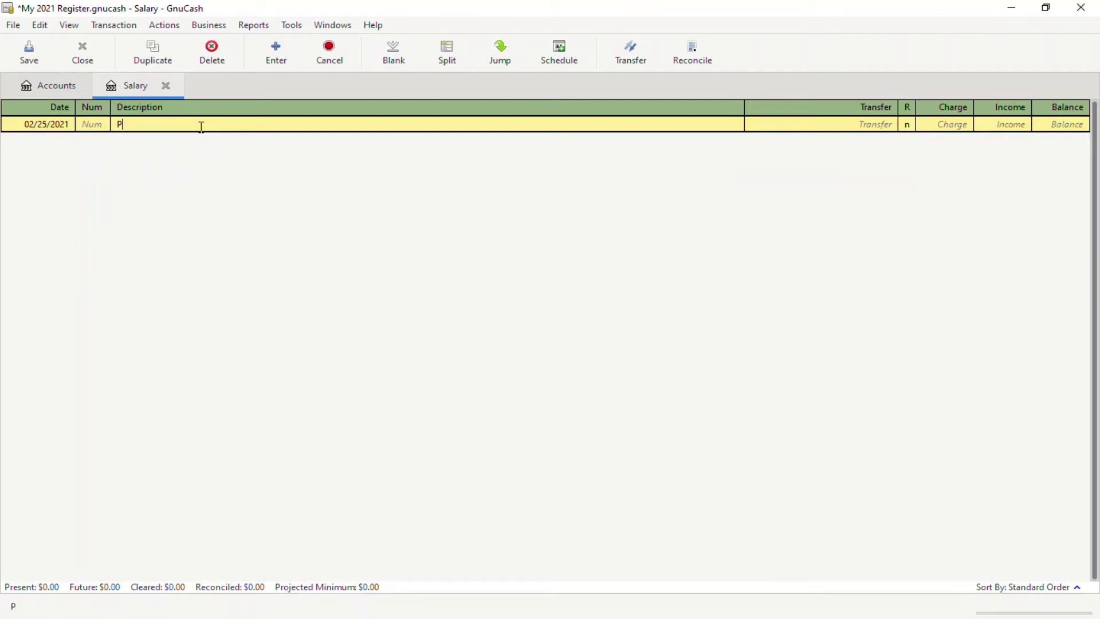
text(aycheck1)
key(Tab)
key(Tab)
key(Tab)
text(00)
key(Return)
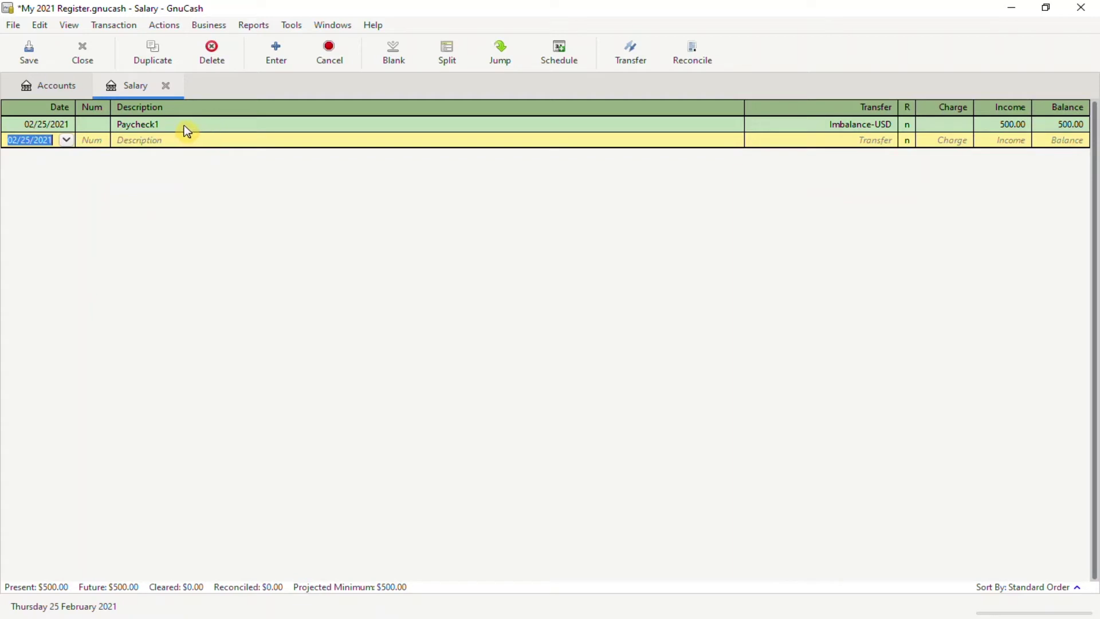
Step: Expand Paycheck1 into splits and move 100.00 from Imbalance-USD to Bills:Loans:Mortgage Loan
click(184, 126)
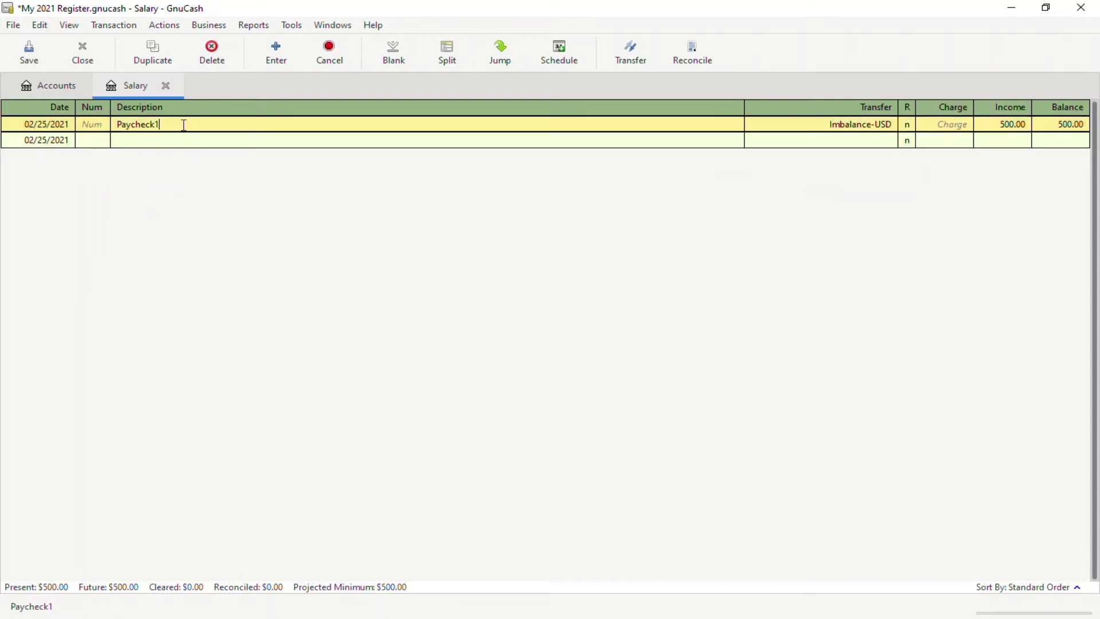
click(447, 57)
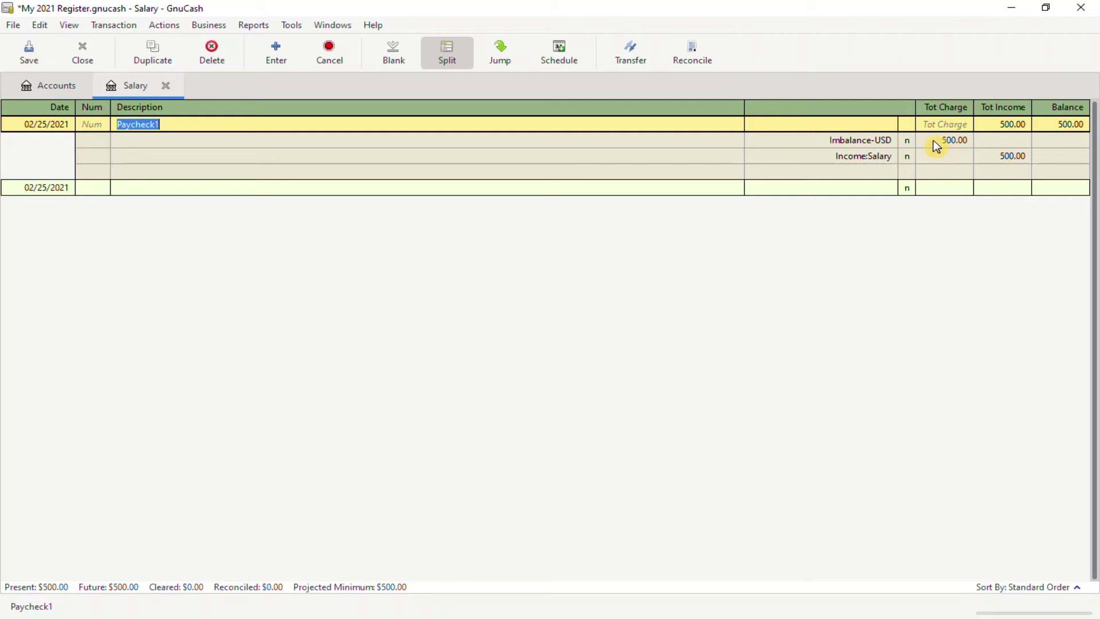
click(881, 141)
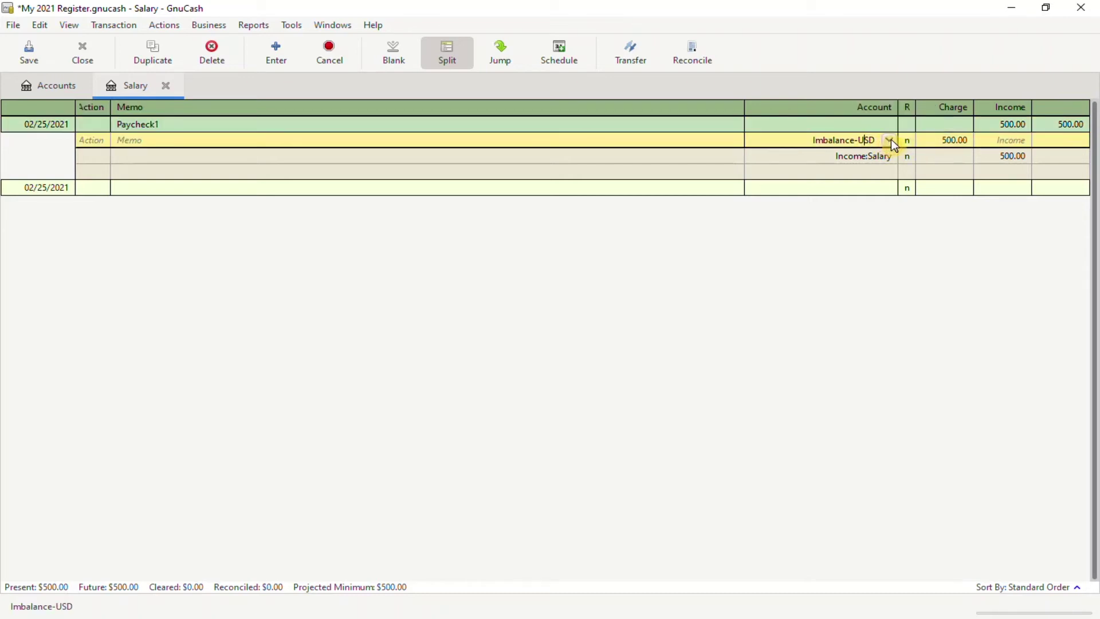
click(890, 140)
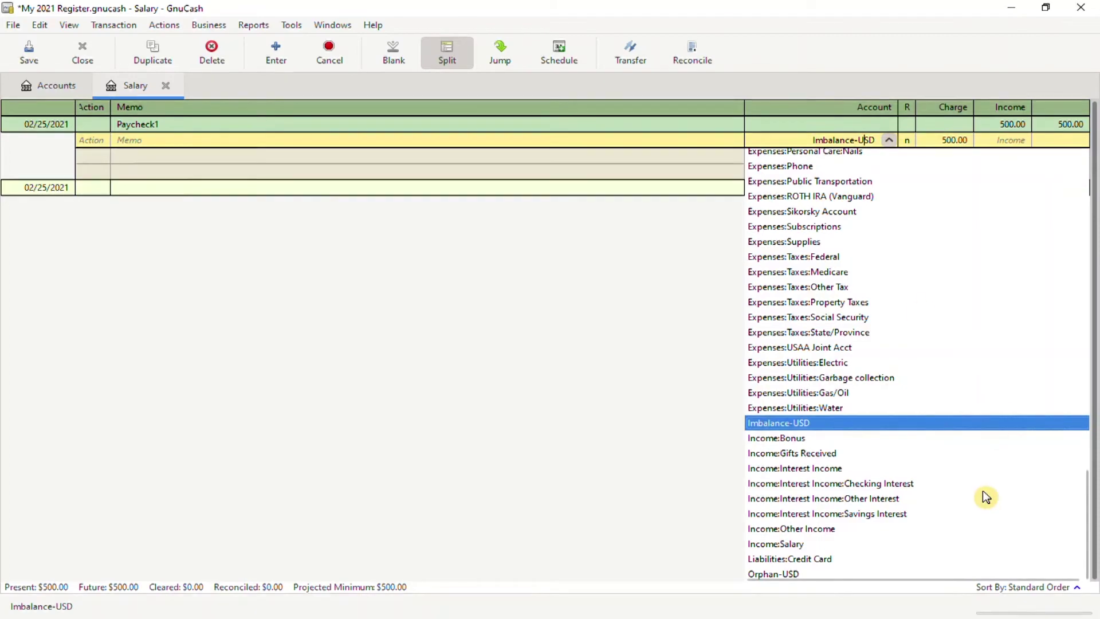
scroll(985, 497, up, 15)
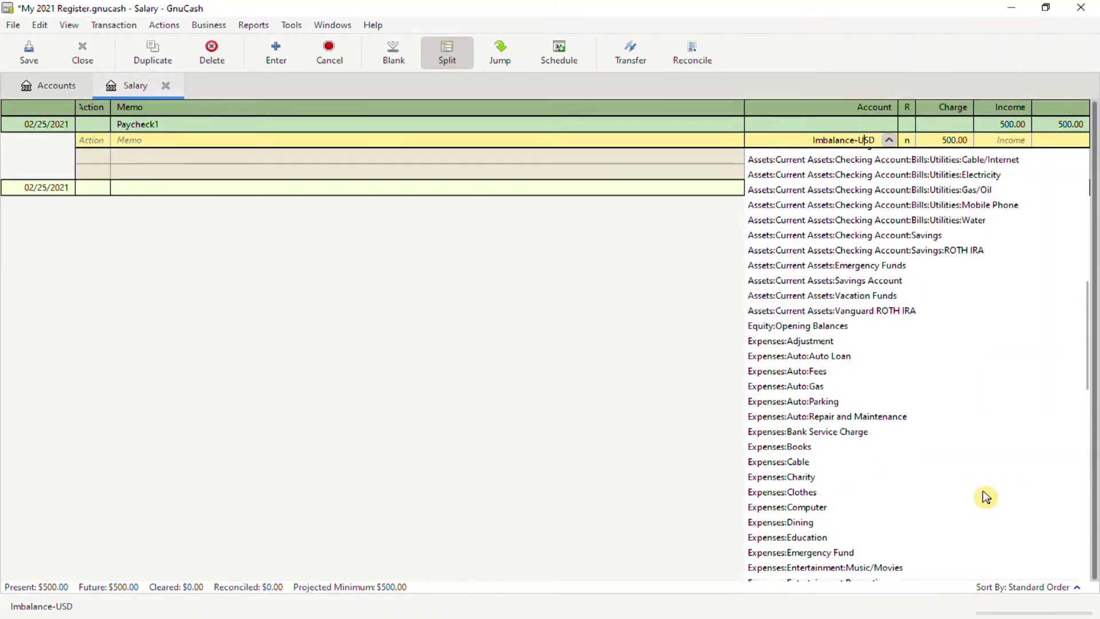
scroll(985, 497, up, 10)
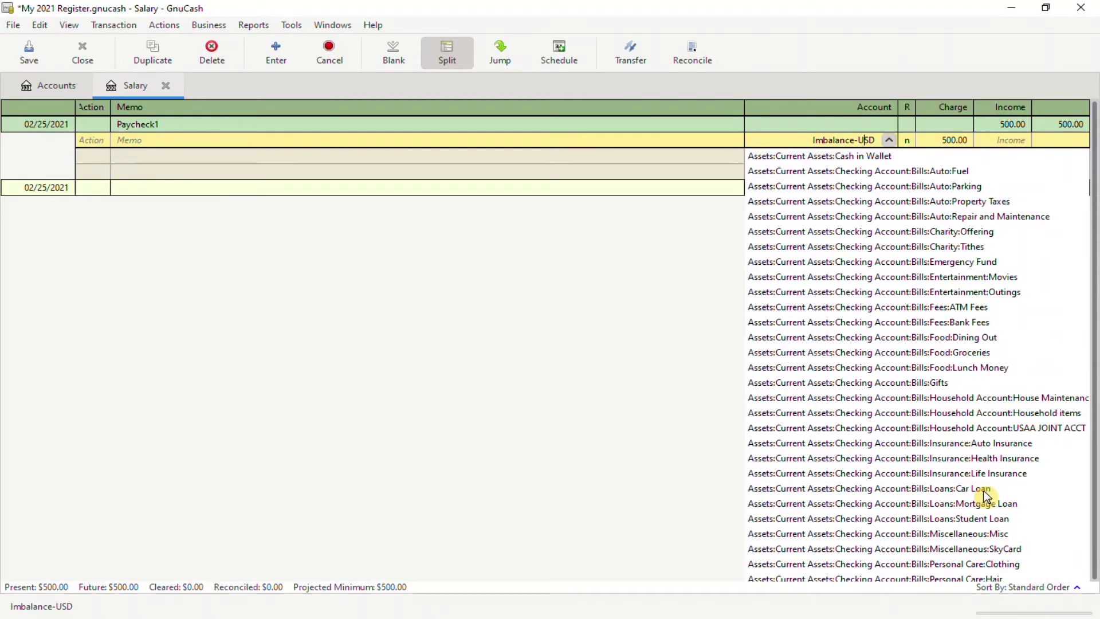
scroll(983, 494, down, 3)
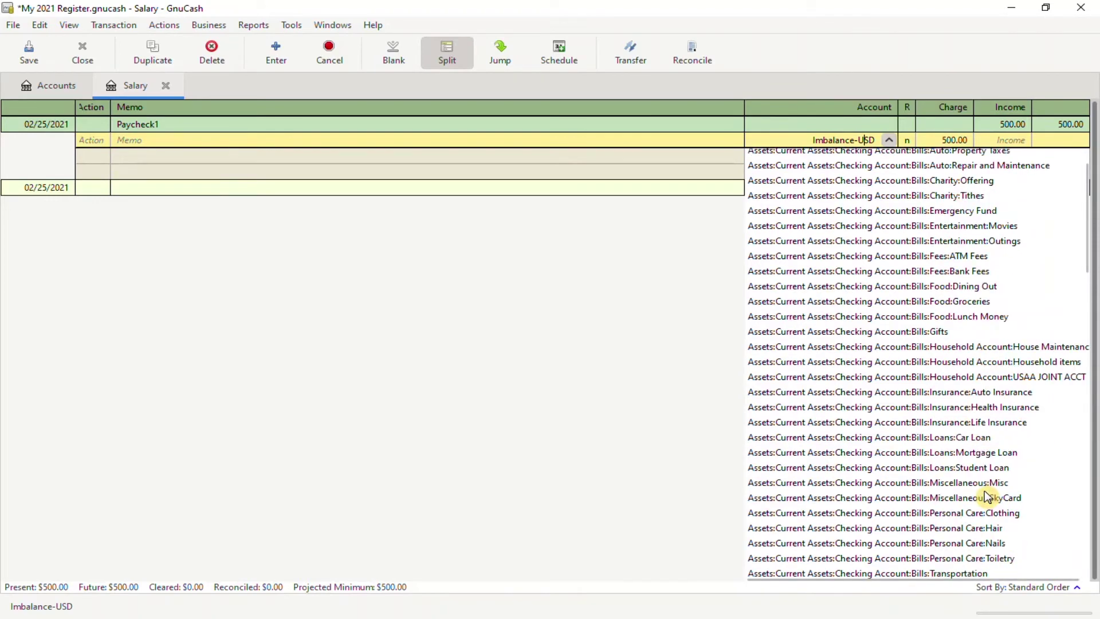
click(1011, 454)
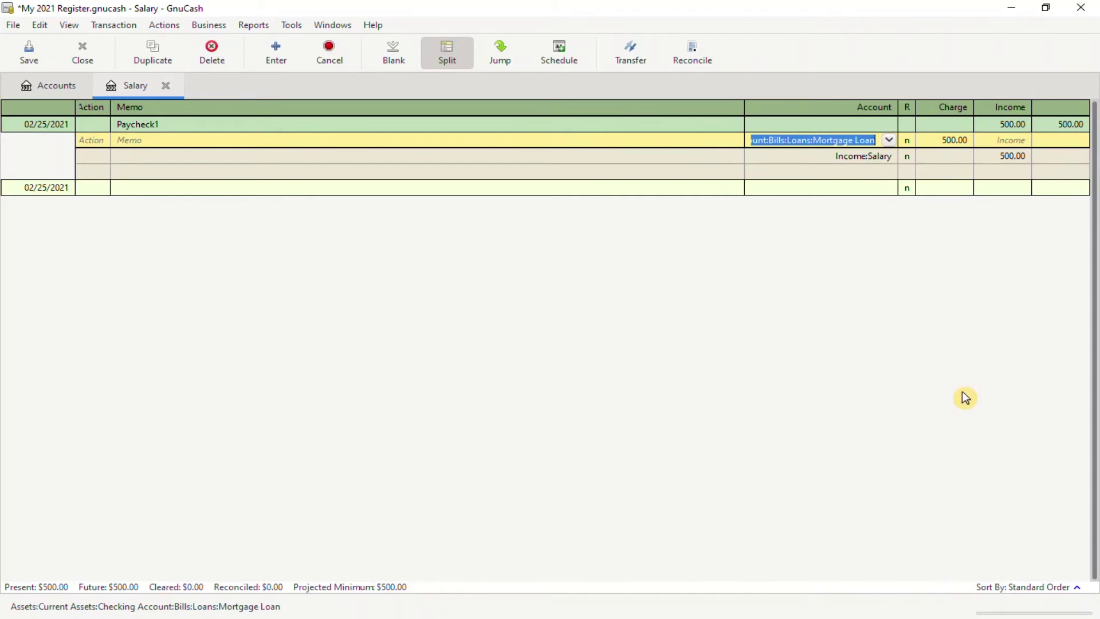
key(Tab)
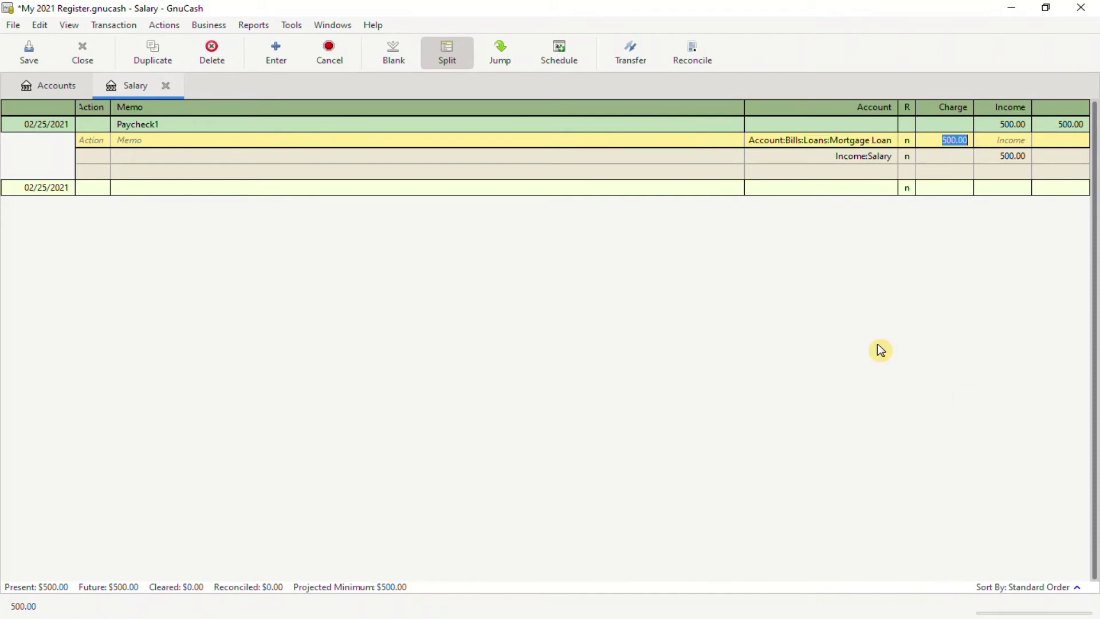
text(100)
key(Return)
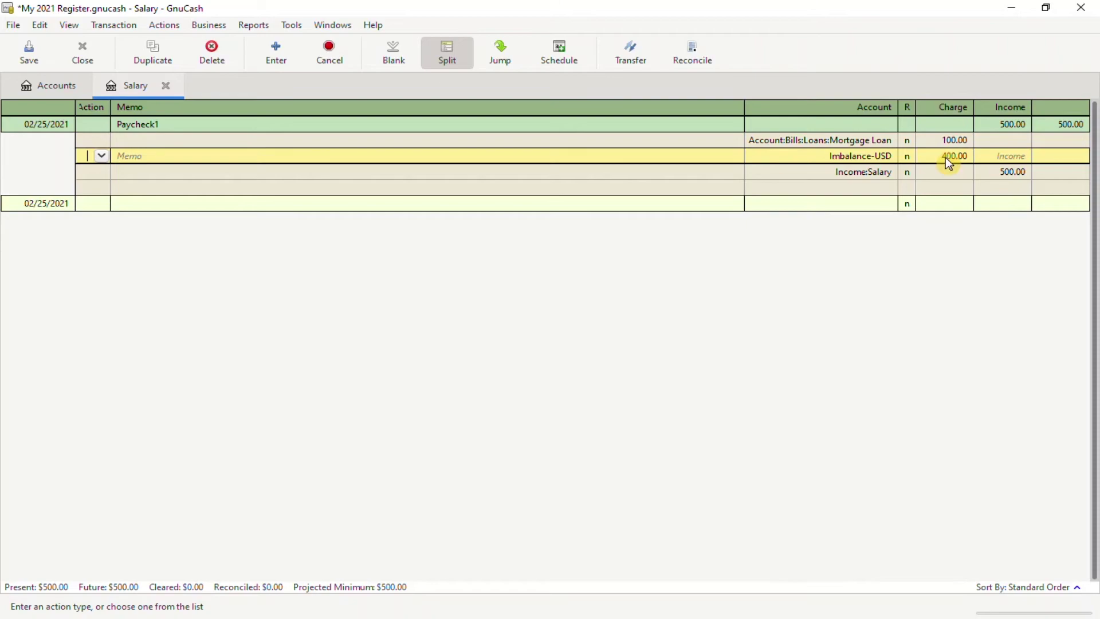
Step: Assign the next Imbalance-USD split to Bills:Insurance:Auto Insurance with a 100.00 charge
click(887, 158)
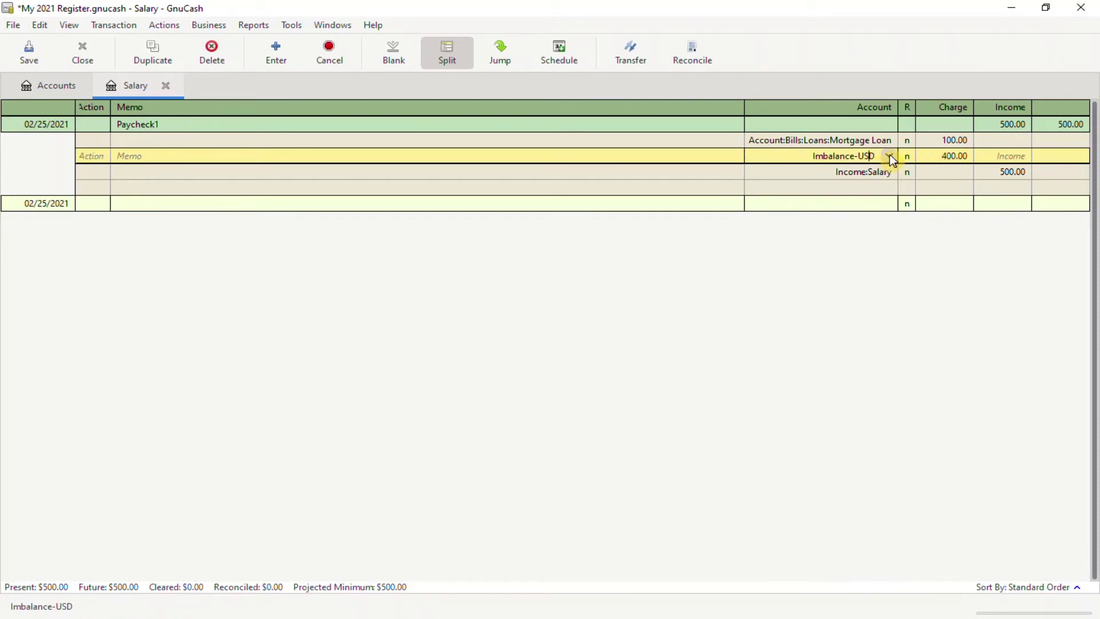
click(889, 155)
scroll(929, 314, up, 15)
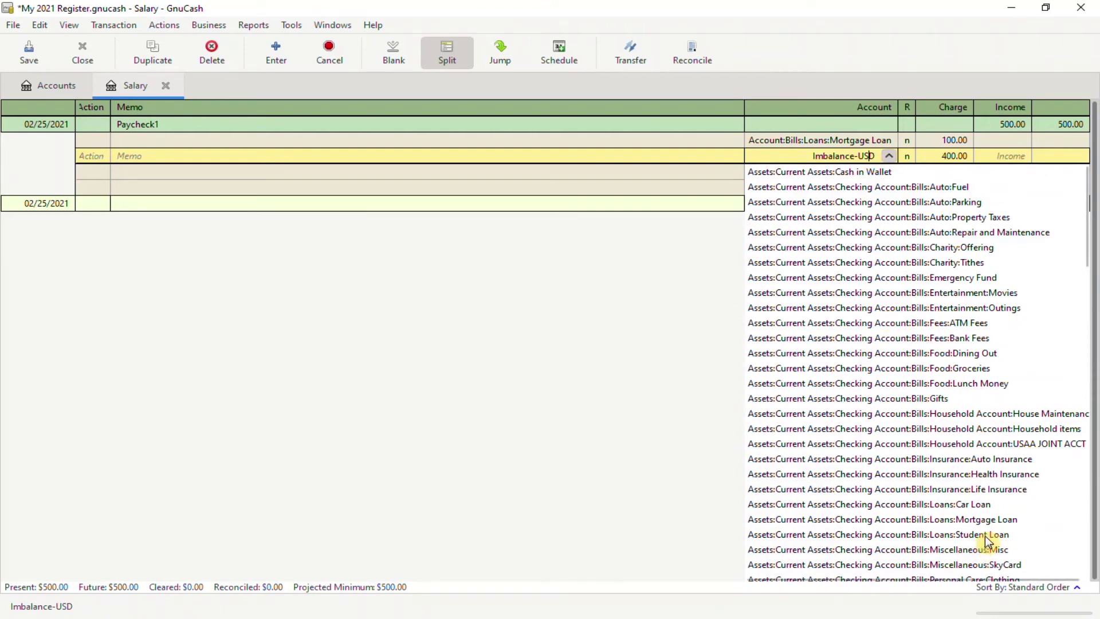
click(1003, 462)
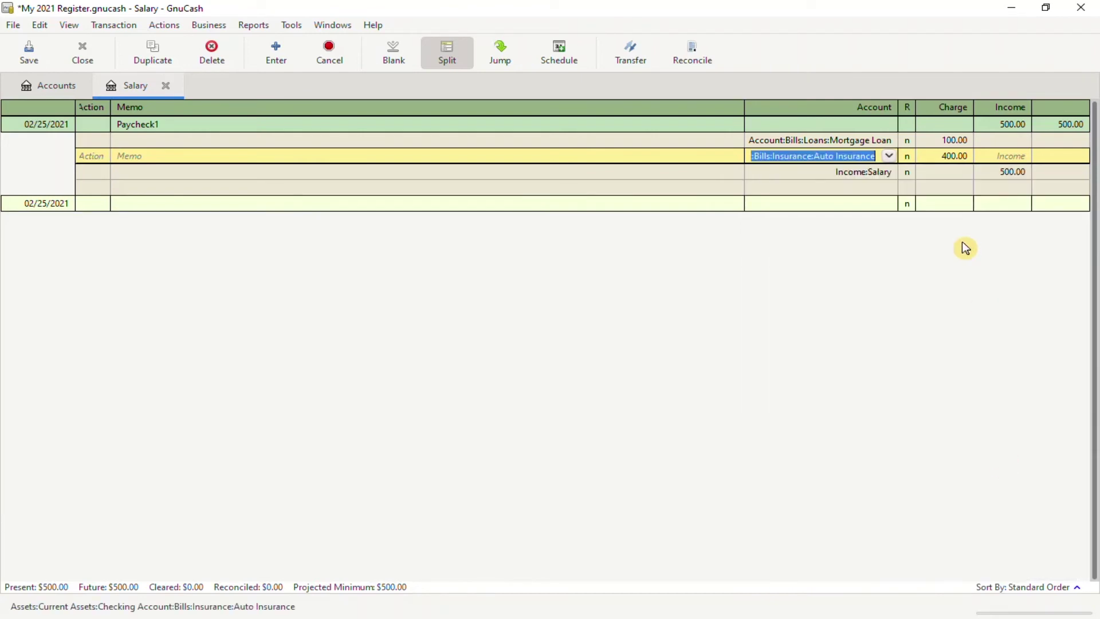
key(Tab)
text(100)
key(Return)
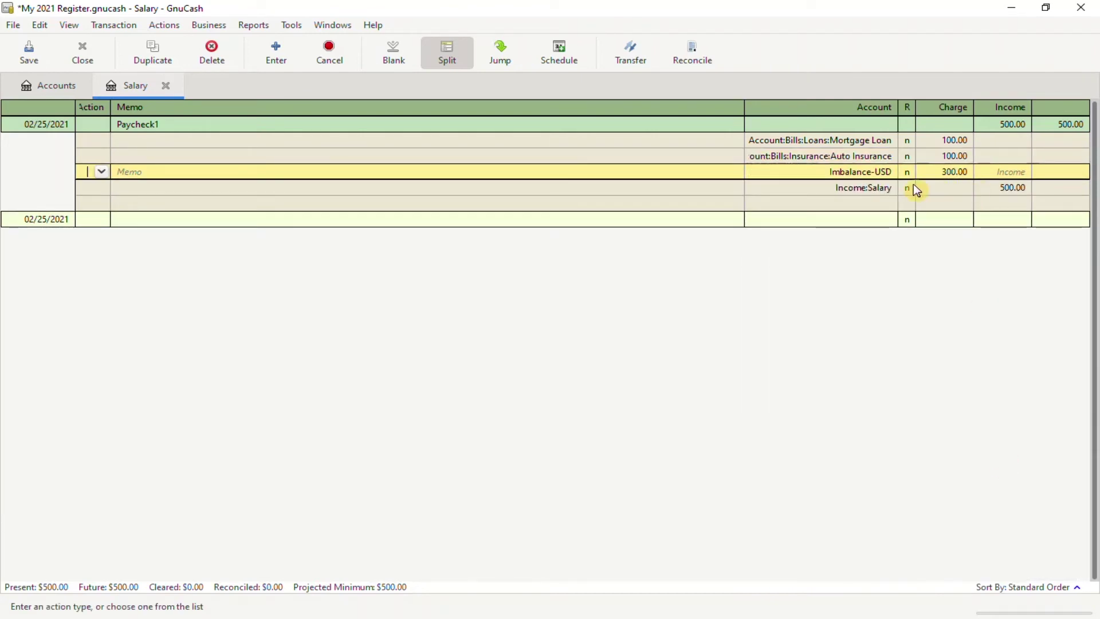
Step: Bring up the account list for the remaining 300.00 Imbalance-USD split
click(876, 172)
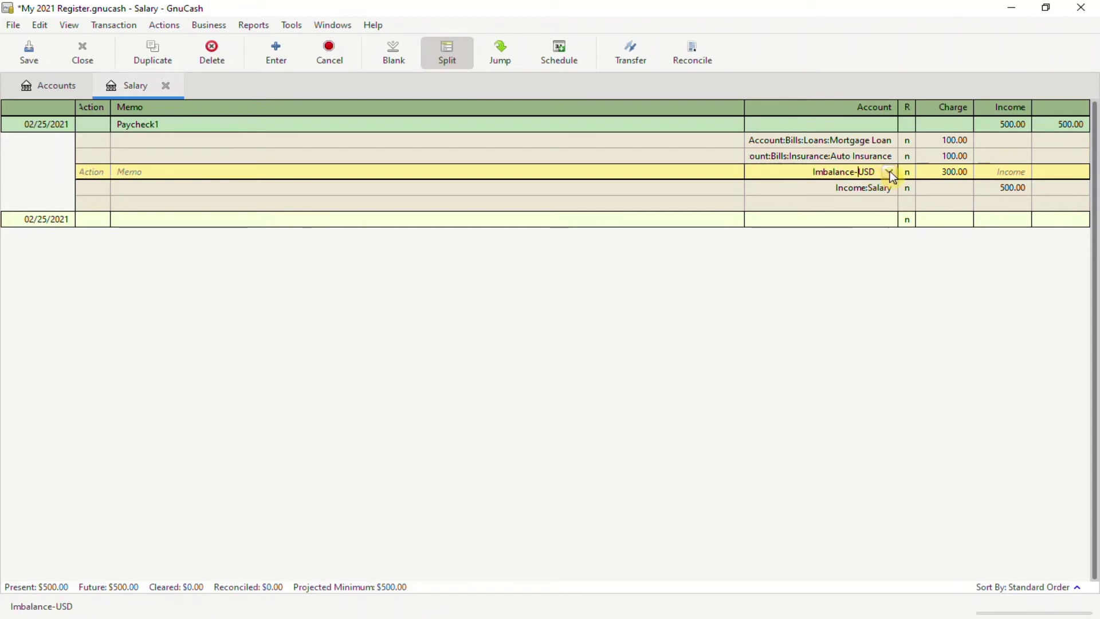
click(890, 175)
scroll(872, 423, up, 10)
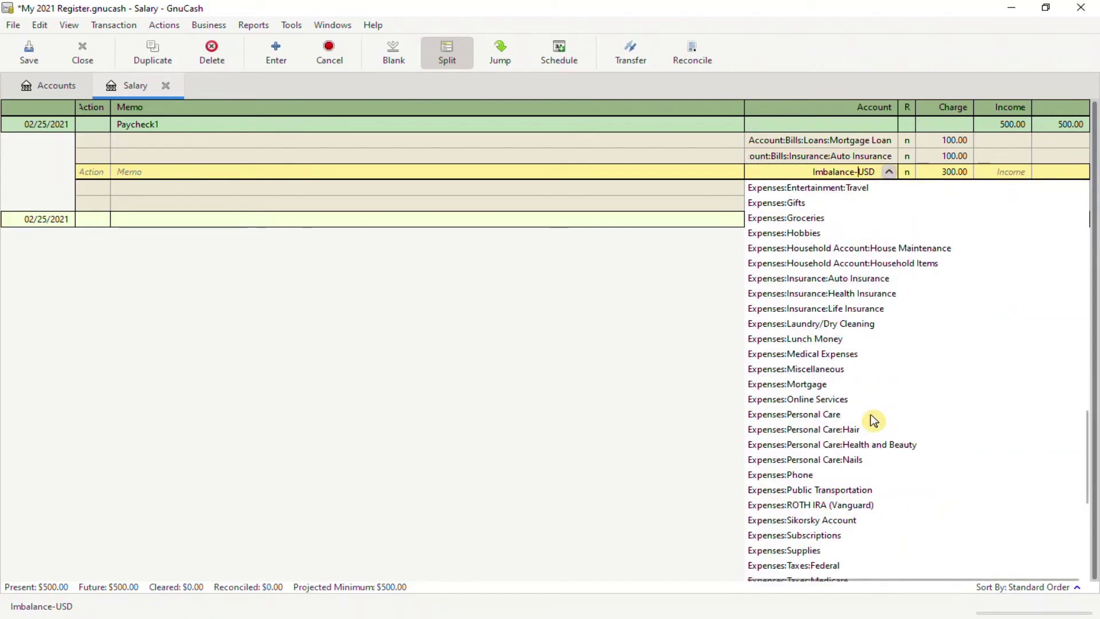
scroll(873, 421, up, 2)
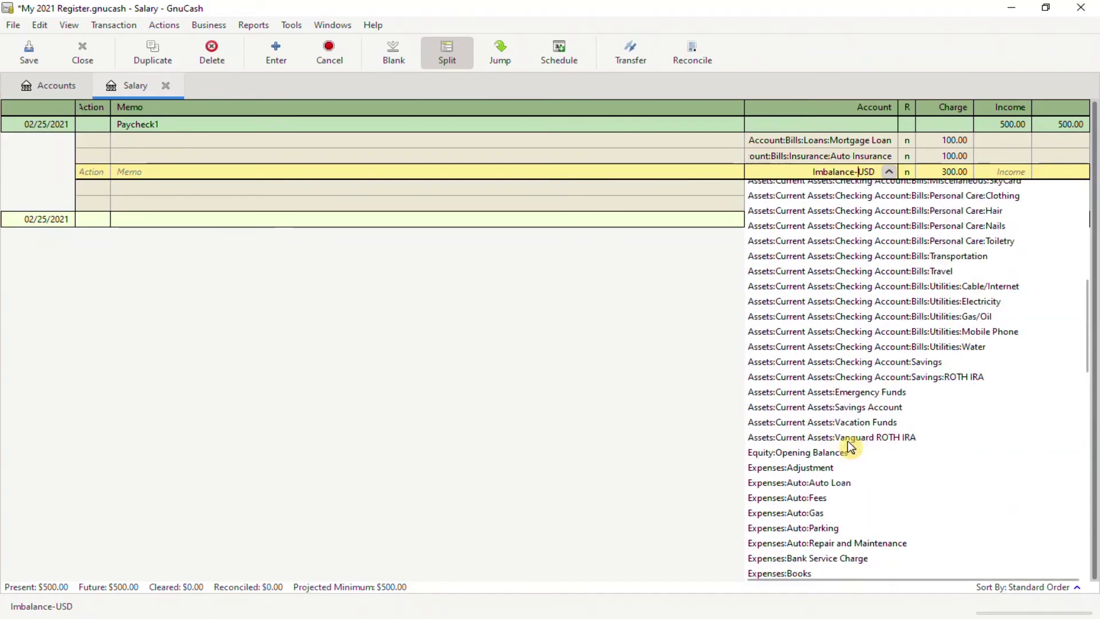
scroll(851, 447, up, 9)
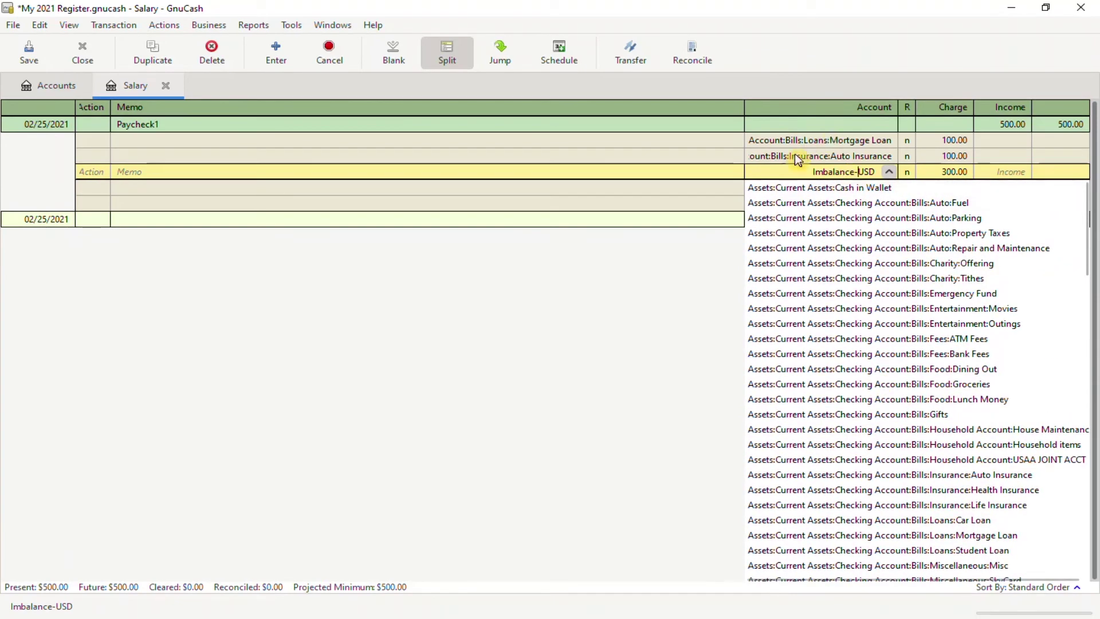
Step: Change the leftover split's account to Bills:Food:Groceries and charge it 200.00
click(799, 167)
drag(799, 169, 882, 171)
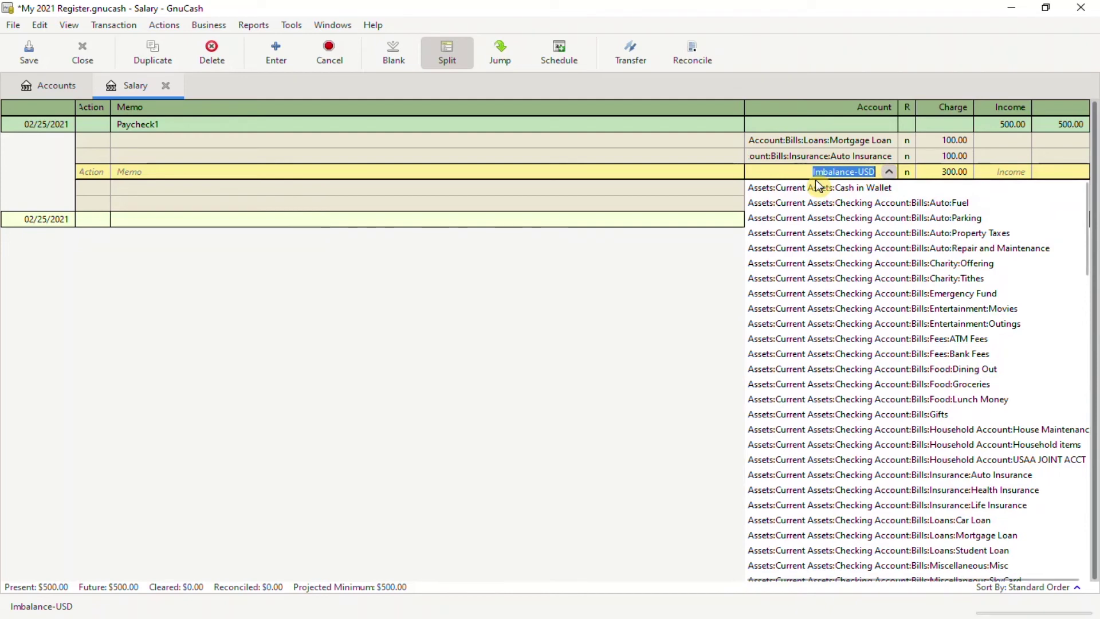
text(Assets:Current Assets:Cash in W)
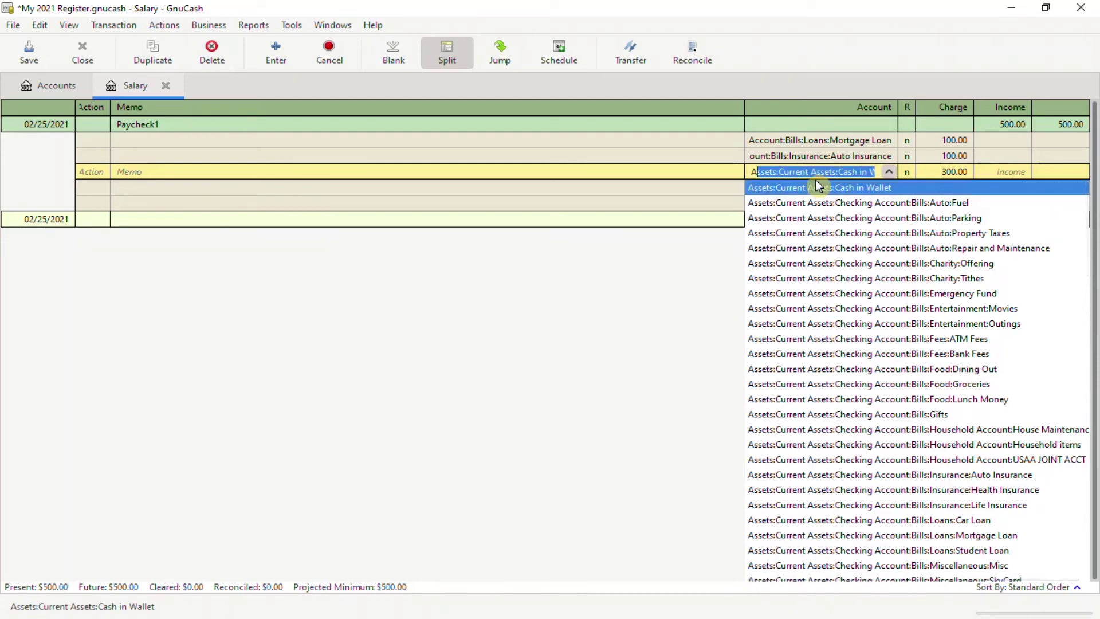
key(Down)
key(Down)
key(Down)
key(Down)
key(Down)
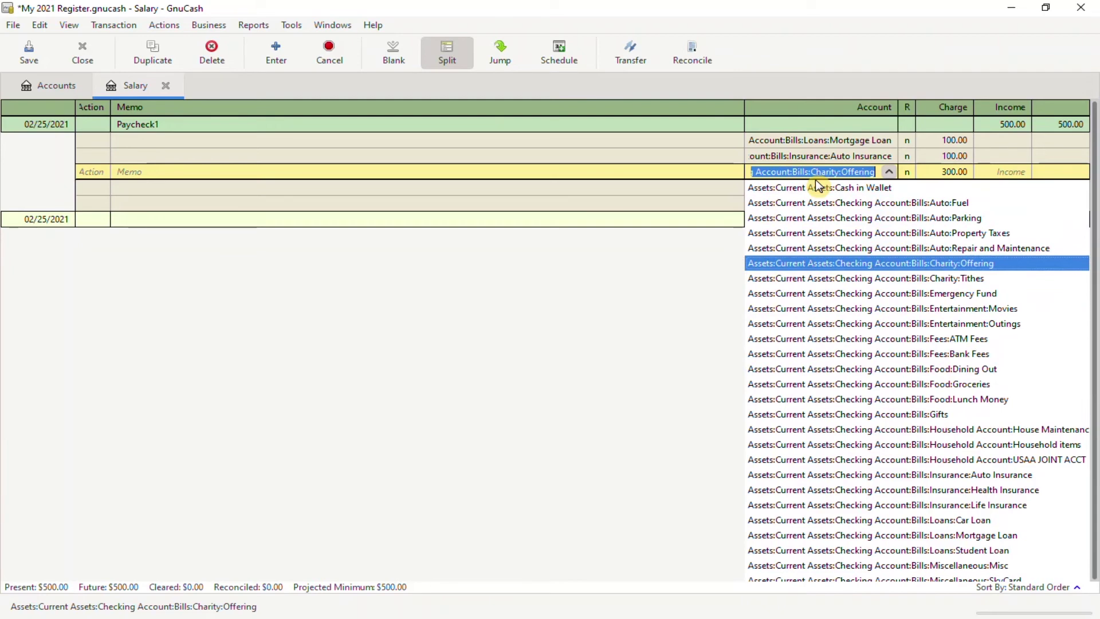
key(Down)
key(Down)
key(Down)
key(Down)
key(Down)
key(Down)
key(Down)
key(Down)
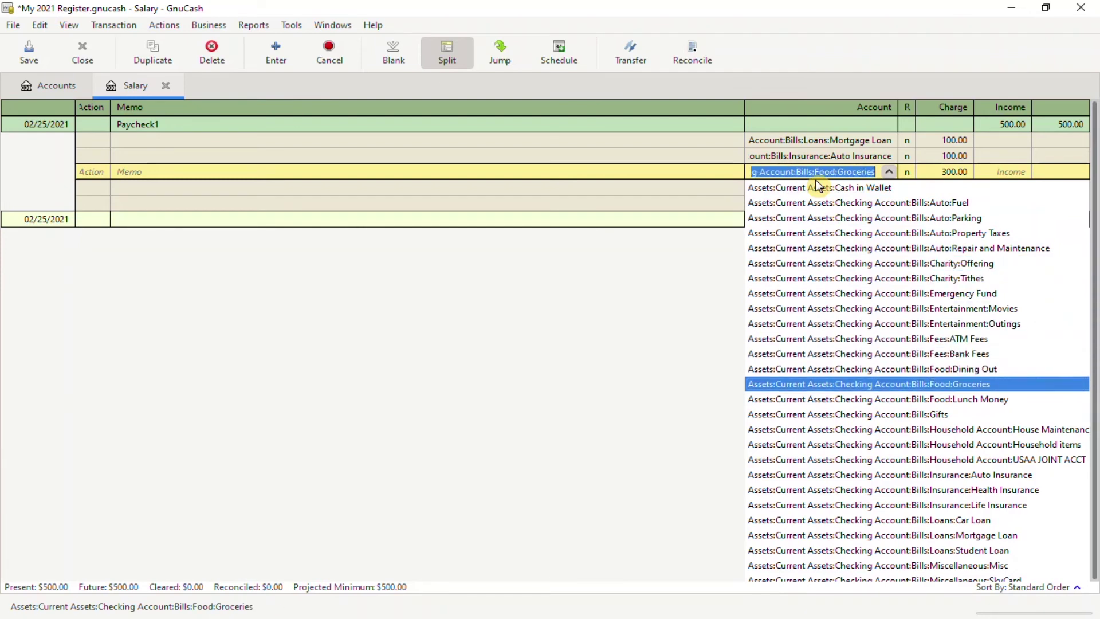
key(Tab)
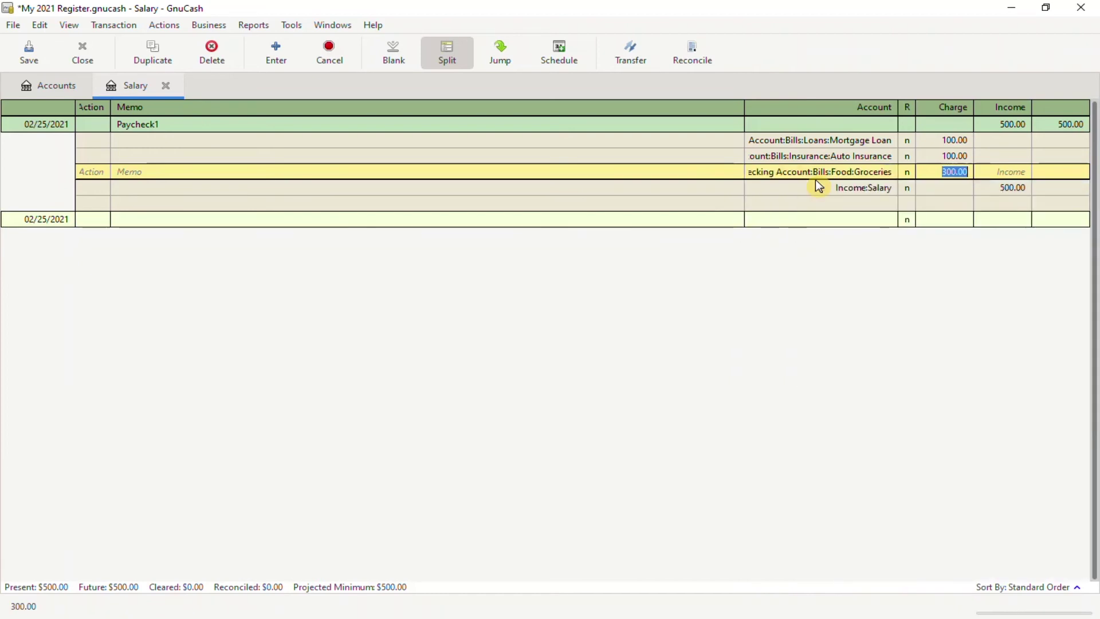
text(200)
key(Tab)
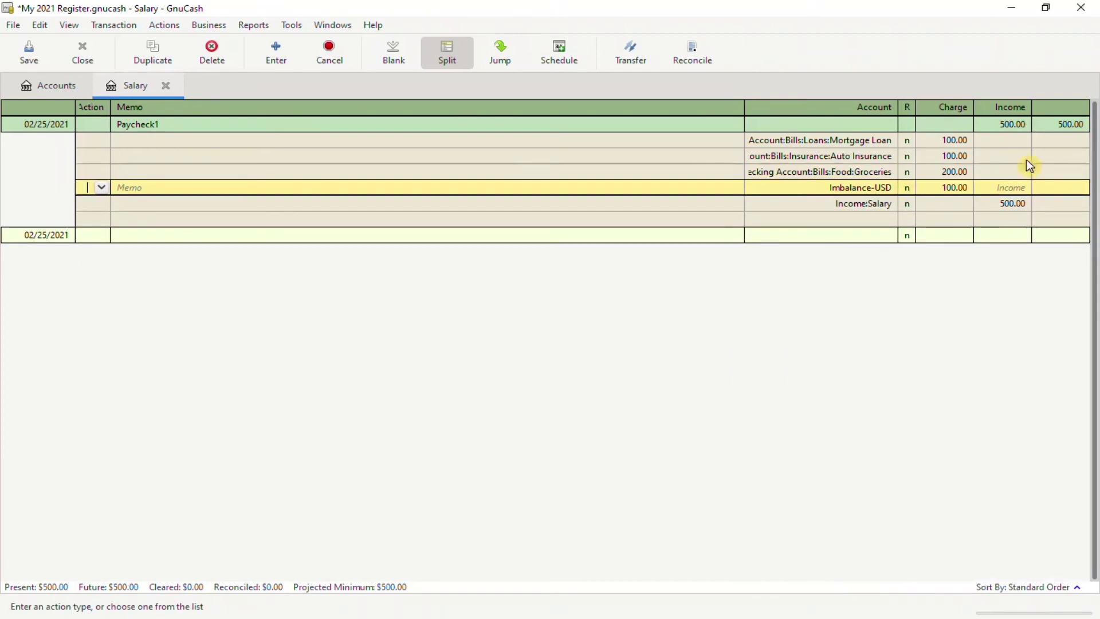
Step: Assign the final 100.00 split to Bills:Utilities:Electricity and record the transaction
click(863, 192)
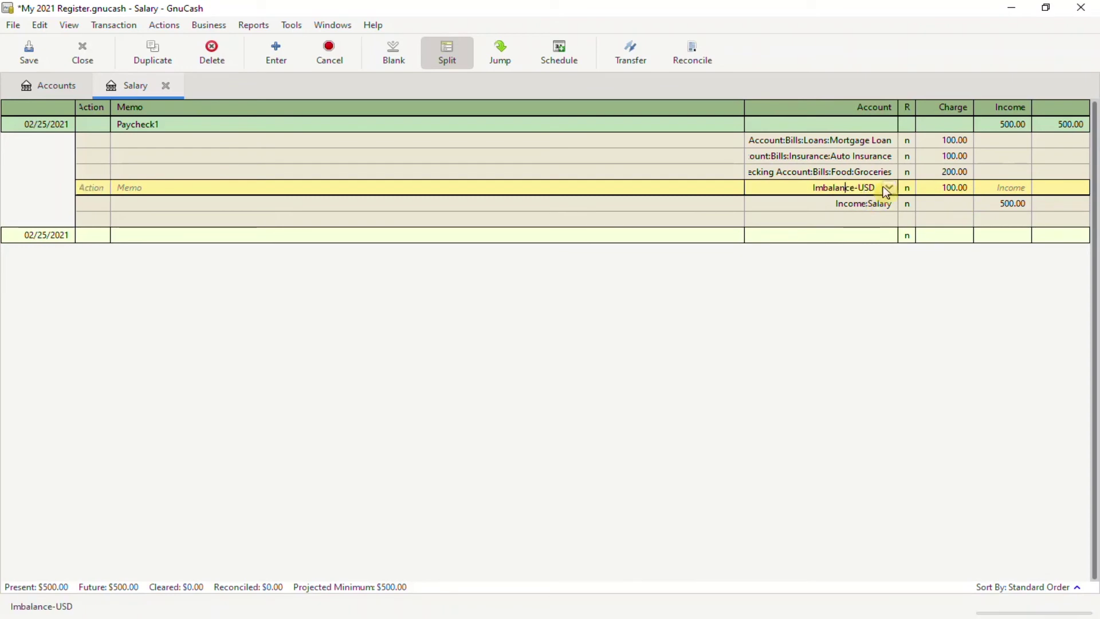
click(887, 187)
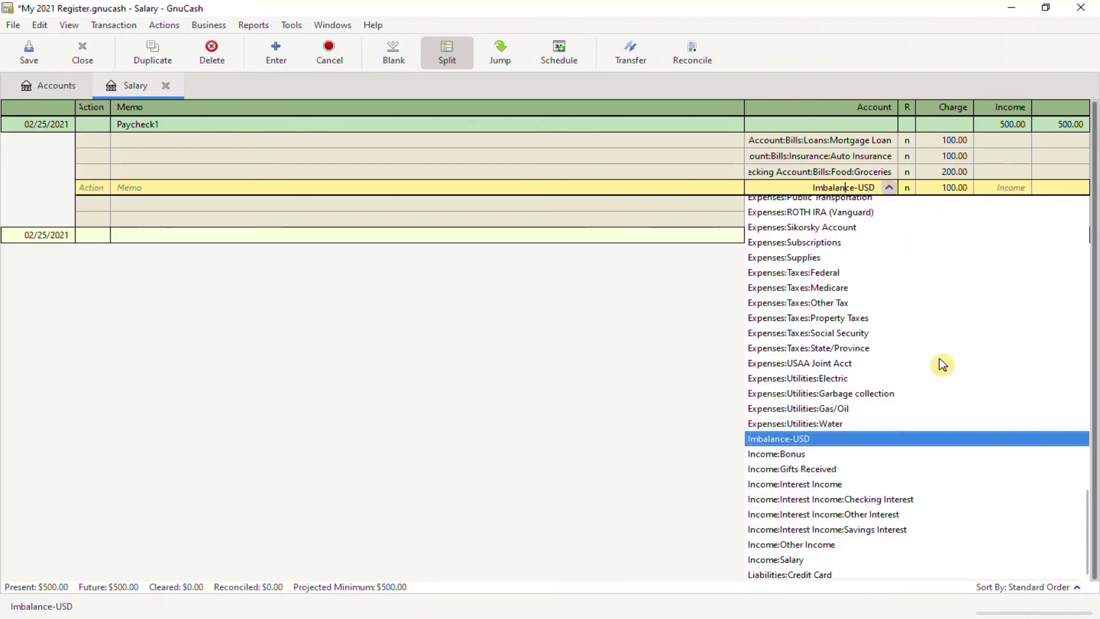
scroll(938, 363, up, 15)
scroll(934, 362, down, 5)
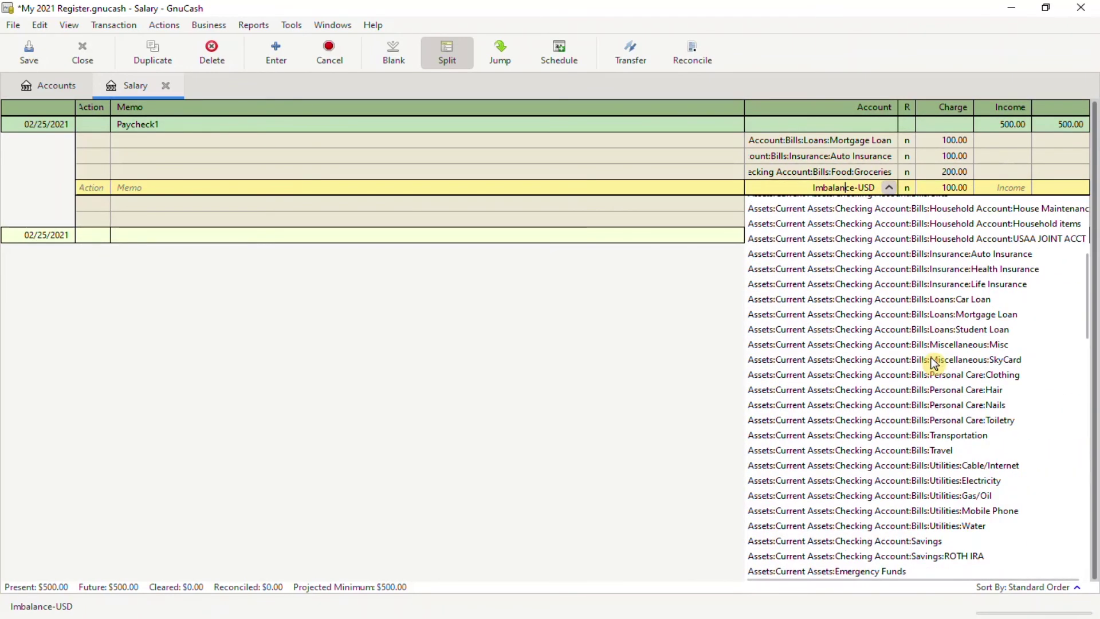
click(967, 484)
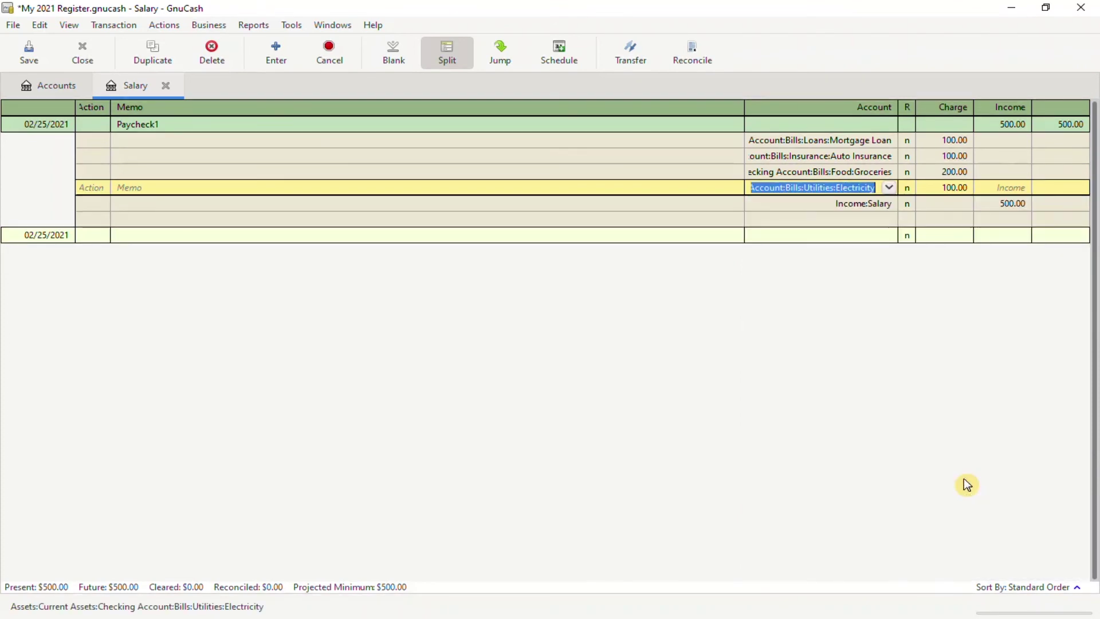
key(Return)
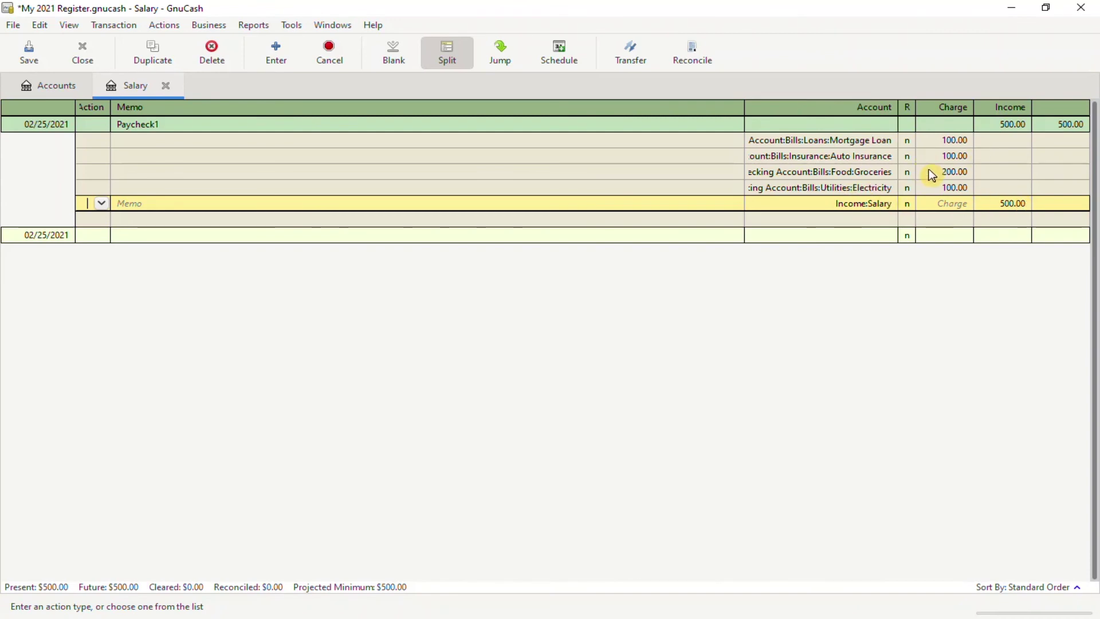
Step: Collapse Paycheck1 back to a single '-- Split Transaction --' line of 500.00
click(228, 126)
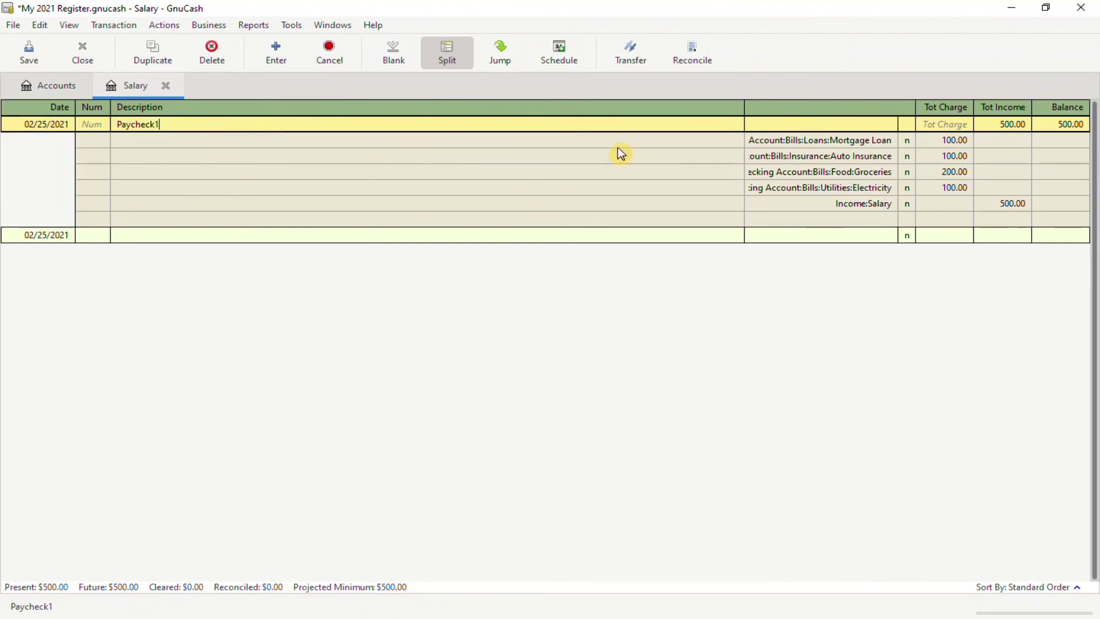
click(450, 61)
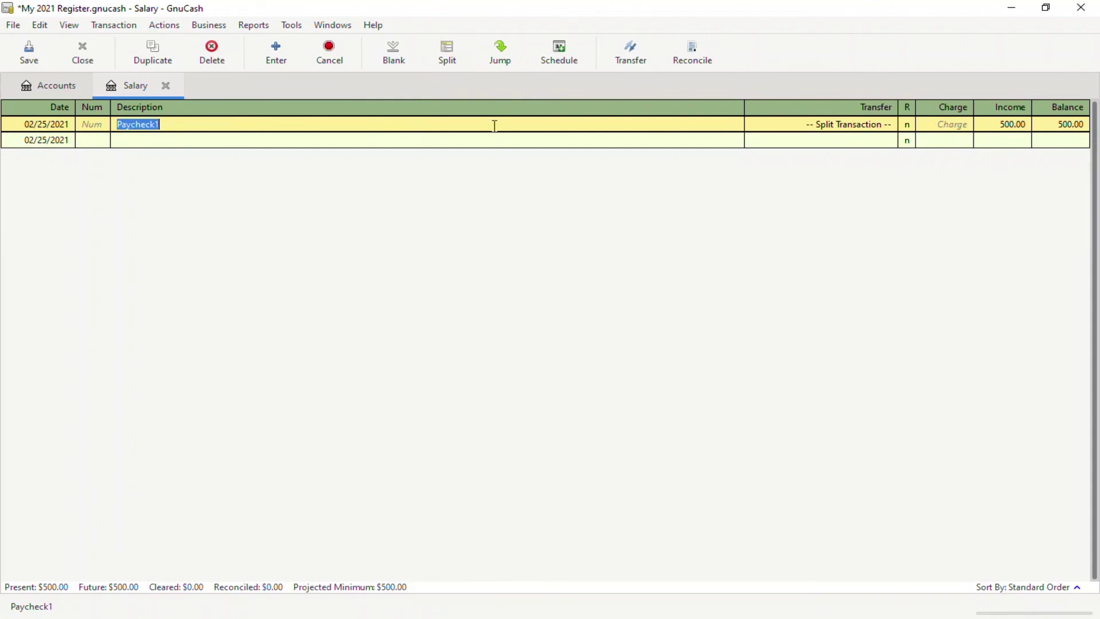